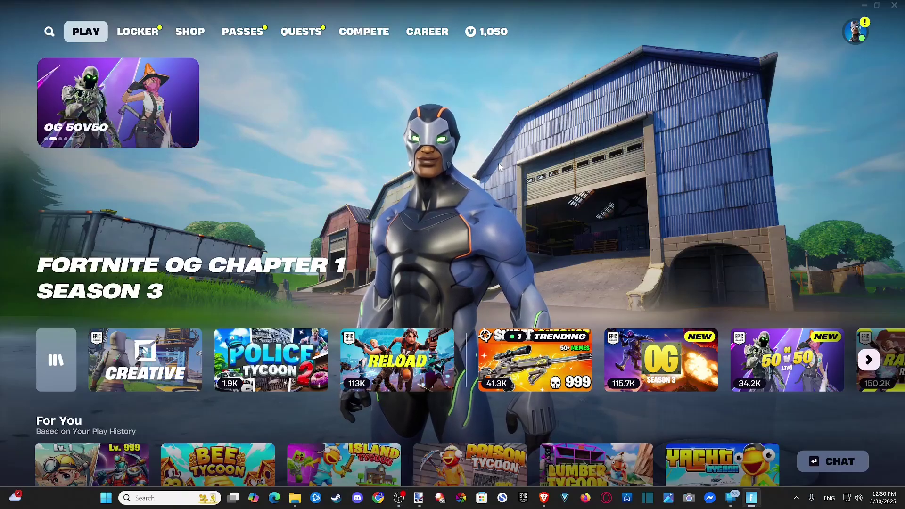
Step: Open the voice chat options from the social sidebar and cycle the voice method through Push to Talk back to Open Mic
{"action": "scroll", "coordinate": [491, 179], "scroll_direction": "down", "scroll_amount": 10}
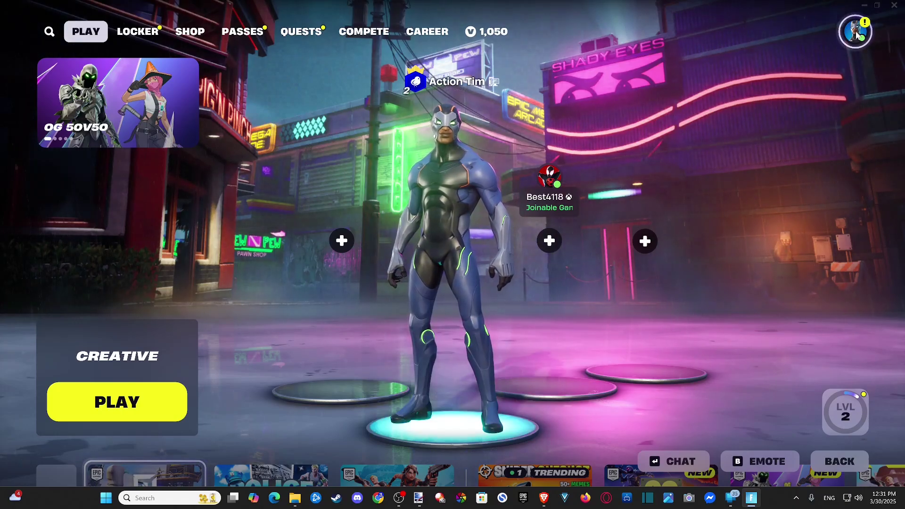
{"action": "left_click", "coordinate": [855, 32]}
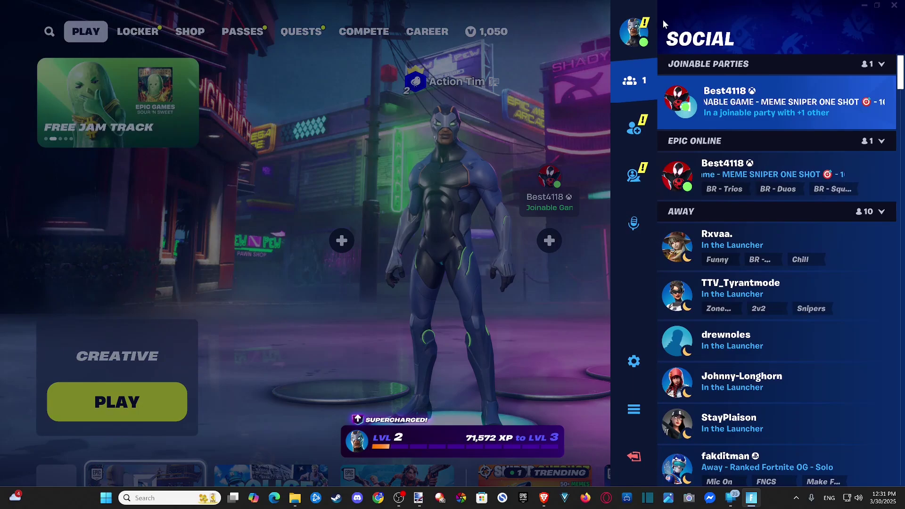
{"action": "left_click", "coordinate": [633, 233]}
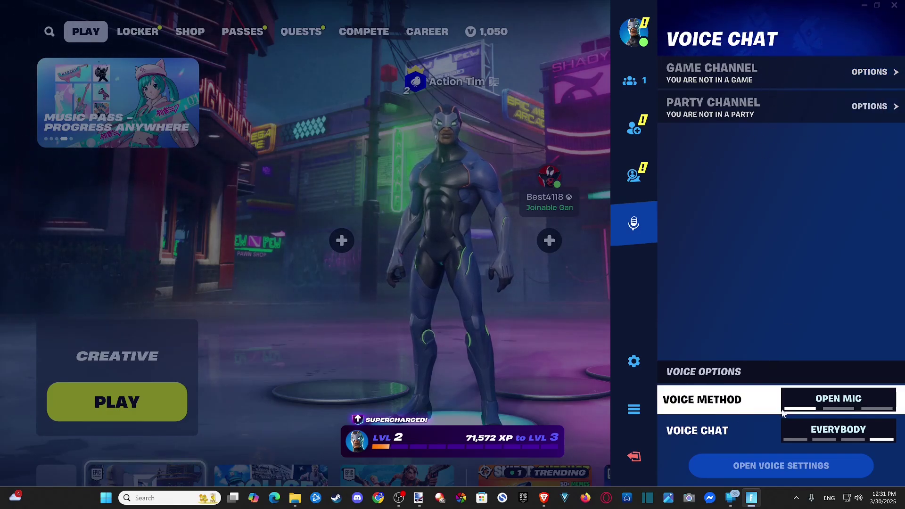
{"action": "left_click", "coordinate": [819, 410]}
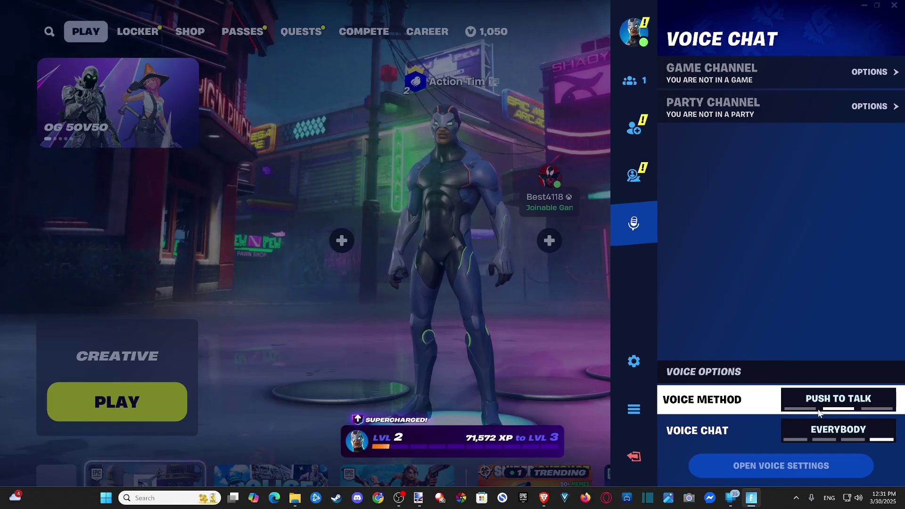
{"action": "left_click", "coordinate": [818, 410]}
{"action": "left_click", "coordinate": [818, 410]}
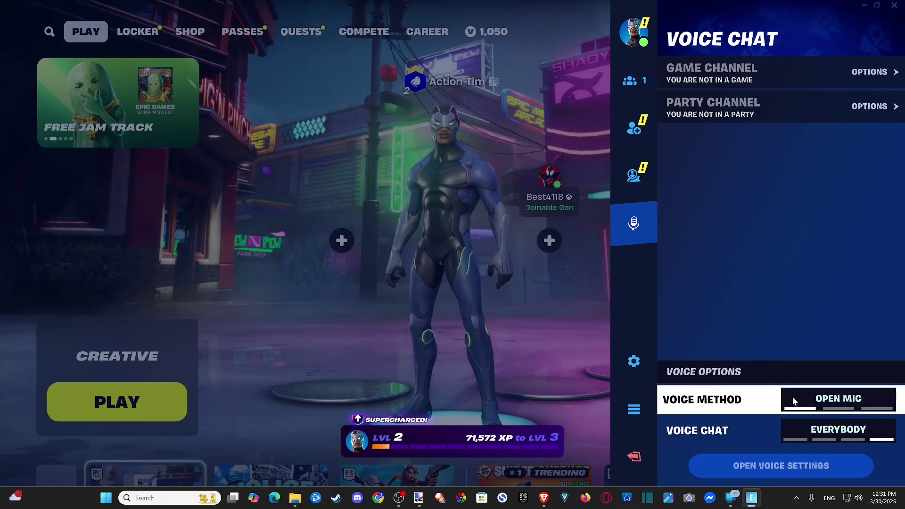
Step: Cycle the voice chat audience through Off and Friends and Teammates back to Everybody, and close the sidebar
{"action": "left_click", "coordinate": [817, 427]}
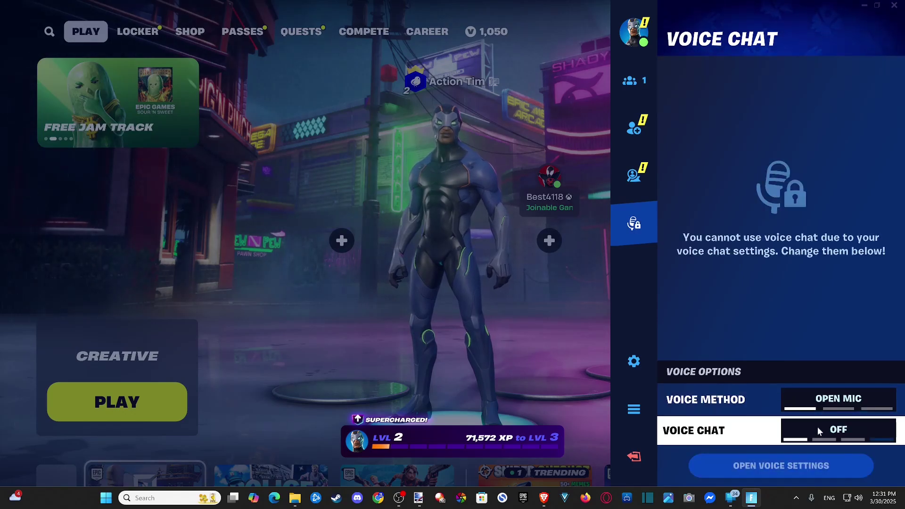
{"action": "left_click", "coordinate": [815, 431]}
{"action": "left_click", "coordinate": [822, 434]}
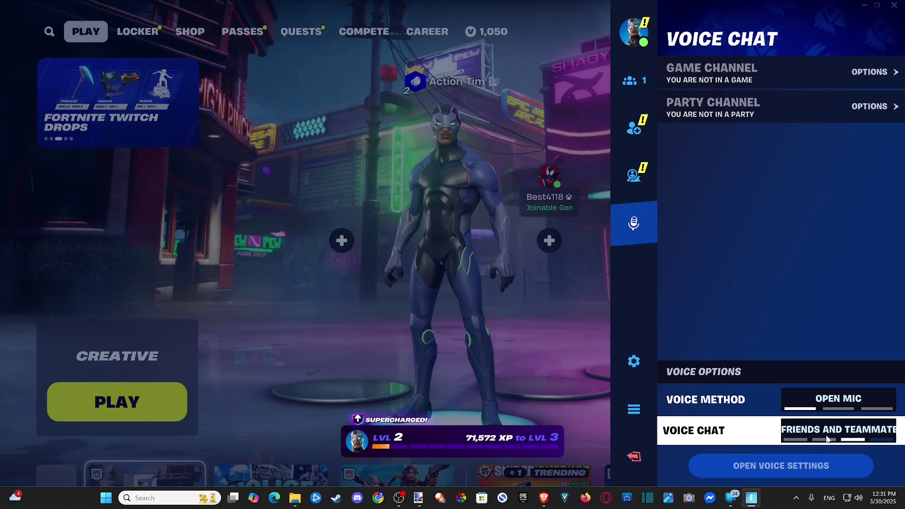
{"action": "left_click", "coordinate": [829, 439]}
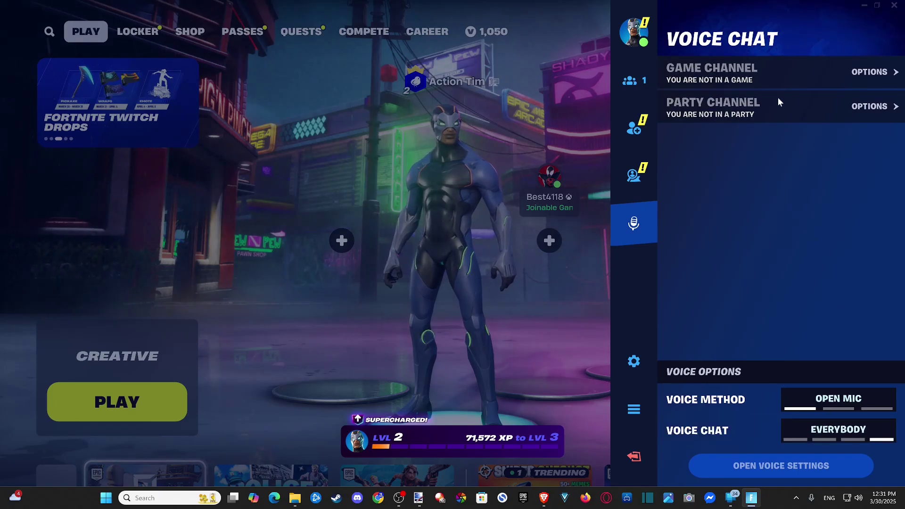
{"action": "left_click", "coordinate": [403, 134]}
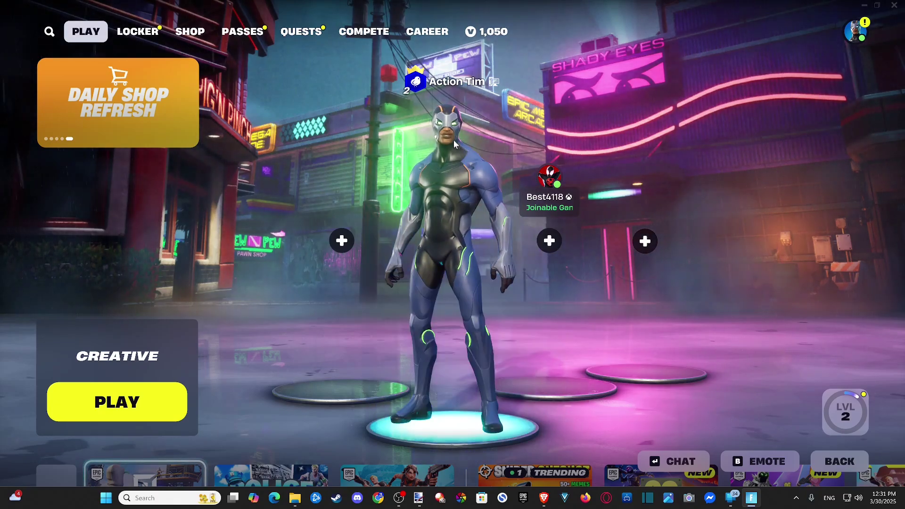
Step: Reopen the voice chat options in the social sidebar and go to the full voice settings
{"action": "left_click", "coordinate": [856, 31]}
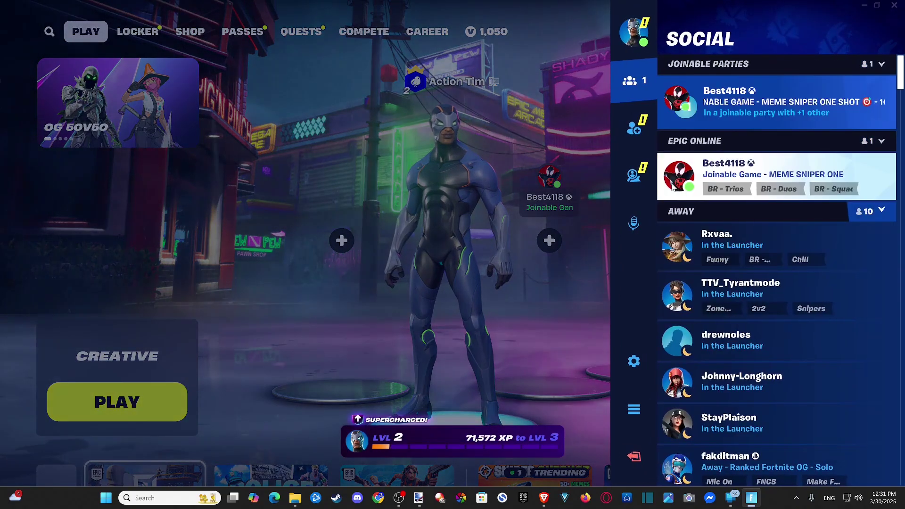
{"action": "left_click", "coordinate": [641, 220]}
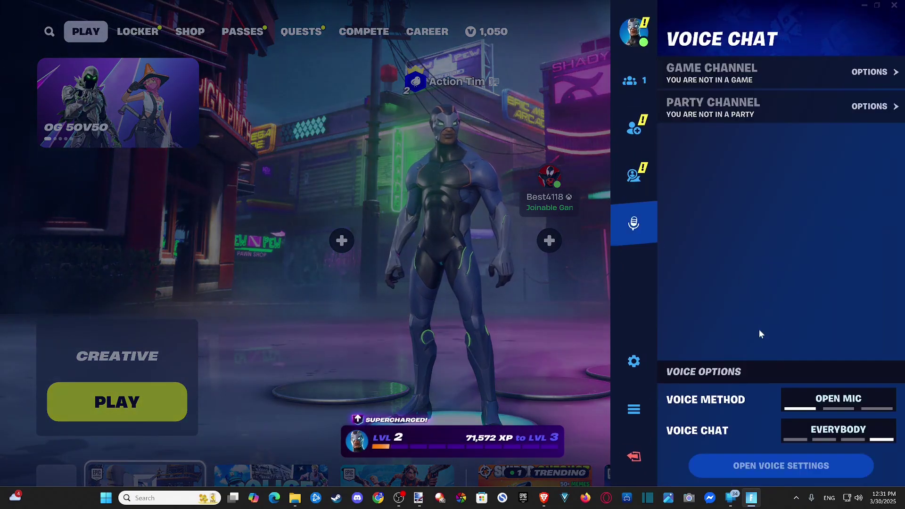
{"action": "left_click", "coordinate": [771, 475]}
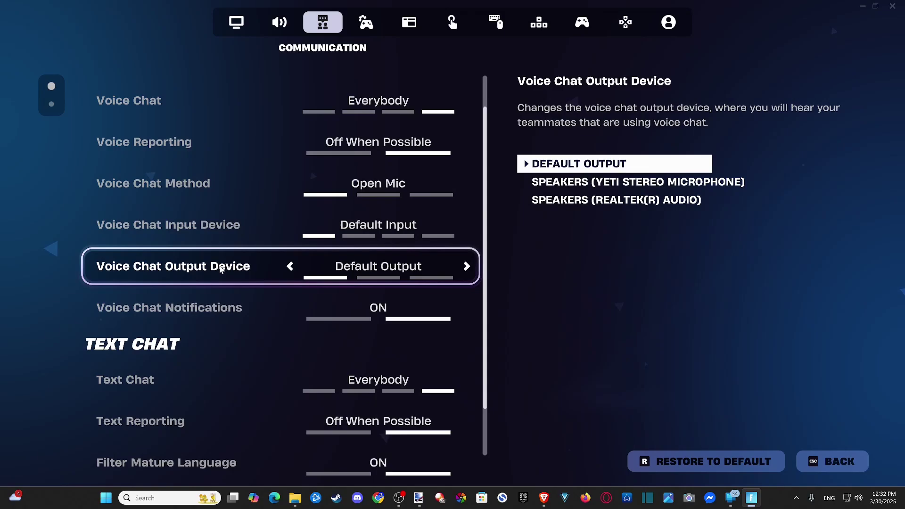
Step: Cycle the voice chat output device through the Yeti and Realtek speakers and return it to Default Output
{"action": "left_click", "coordinate": [466, 267]}
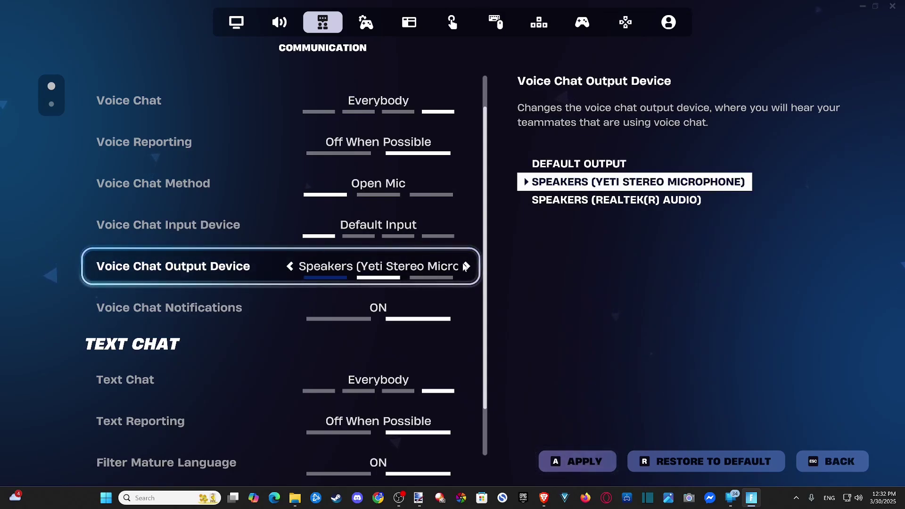
{"action": "left_click", "coordinate": [467, 267]}
{"action": "left_click", "coordinate": [466, 267]}
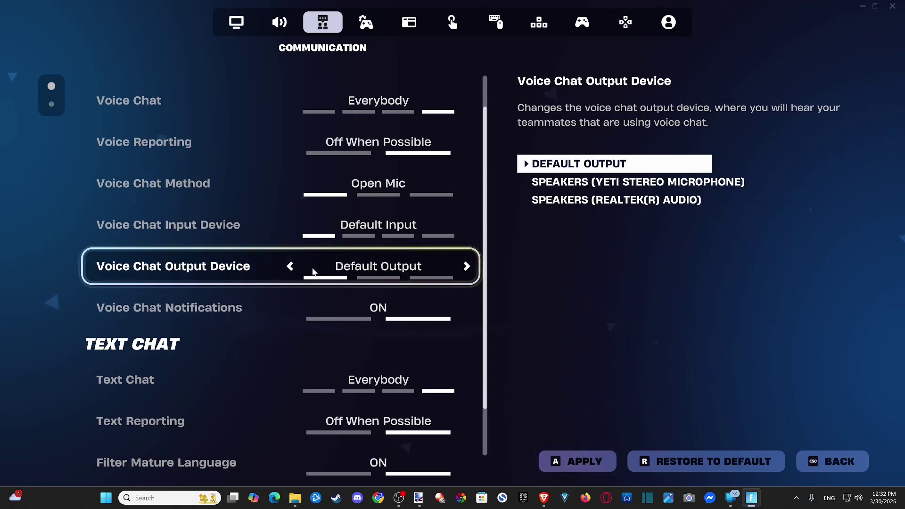
{"action": "left_click", "coordinate": [290, 267]}
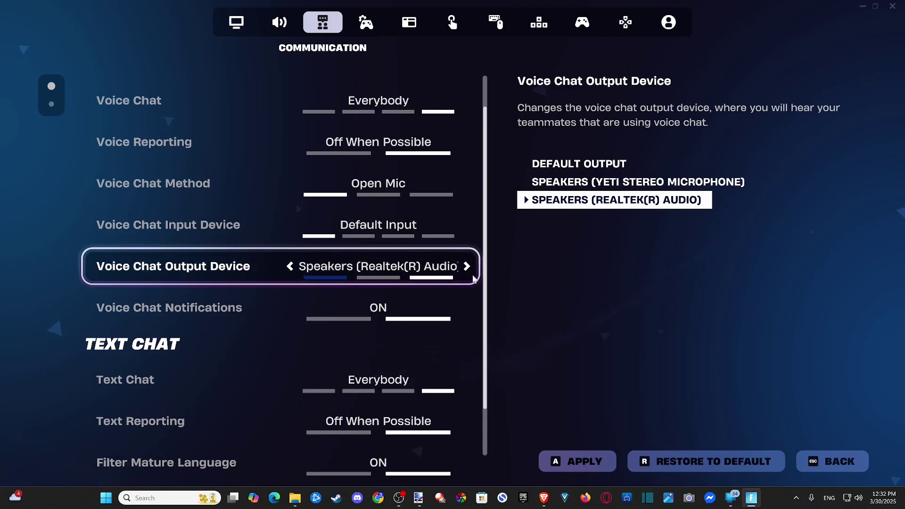
{"action": "left_click", "coordinate": [291, 266]}
{"action": "left_click", "coordinate": [290, 267]}
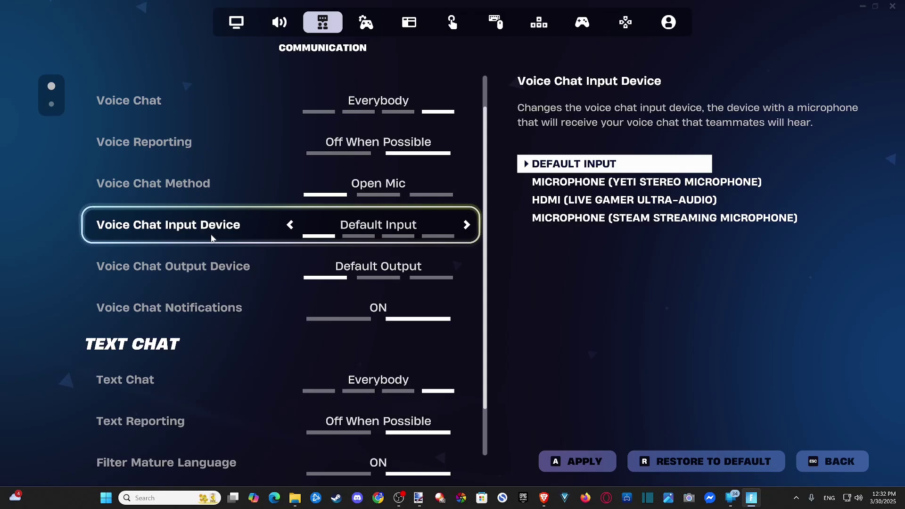
Step: Try the Yeti microphone and HDMI as the voice chat input device, and return it to Default Input
{"action": "left_click", "coordinate": [466, 225]}
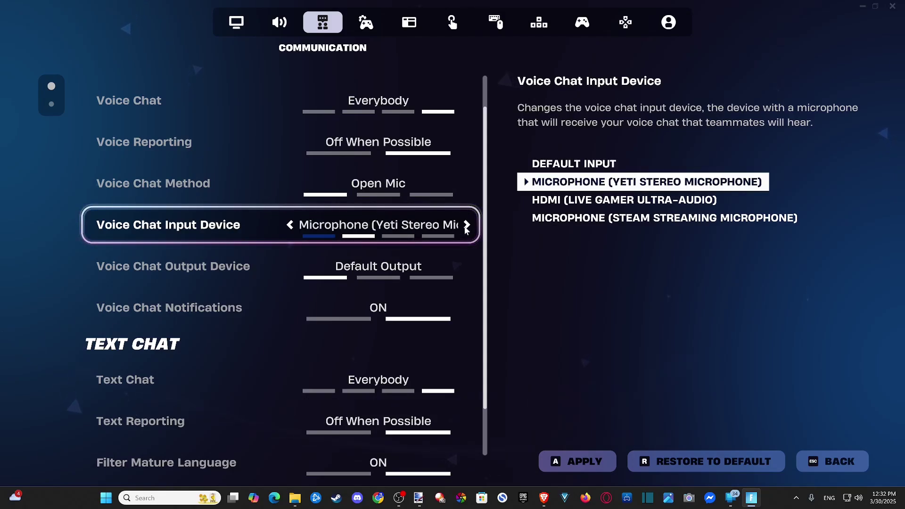
{"action": "left_click", "coordinate": [466, 225]}
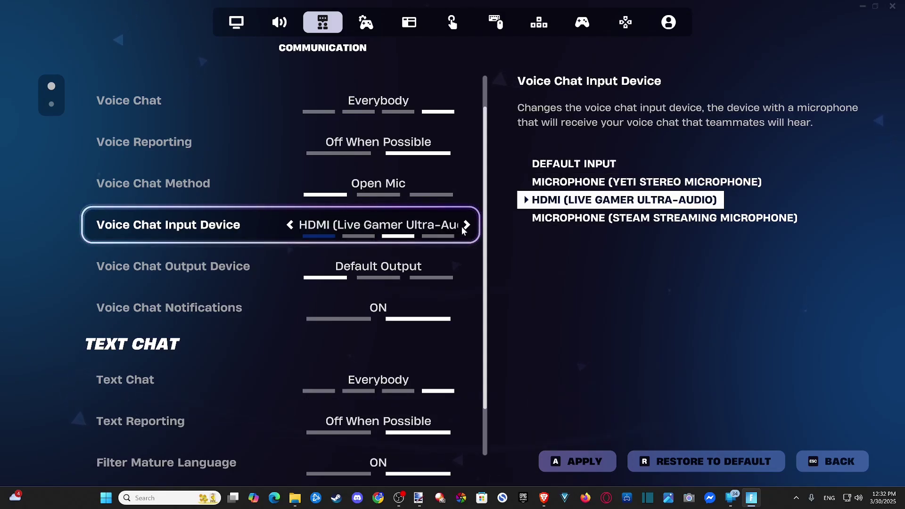
{"action": "left_click", "coordinate": [293, 225]}
{"action": "left_click", "coordinate": [292, 225]}
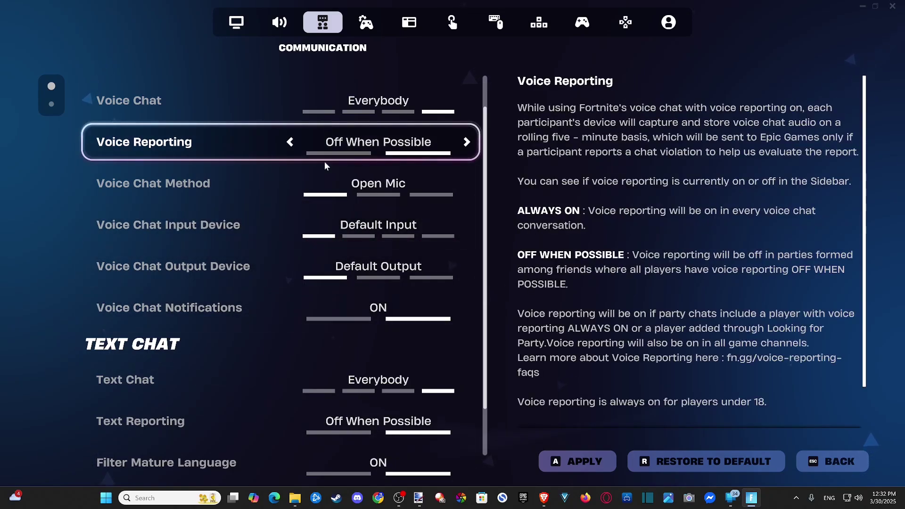
Step: Set the voice chat volume to 100% in the game's audio settings
{"action": "left_click", "coordinate": [288, 23]}
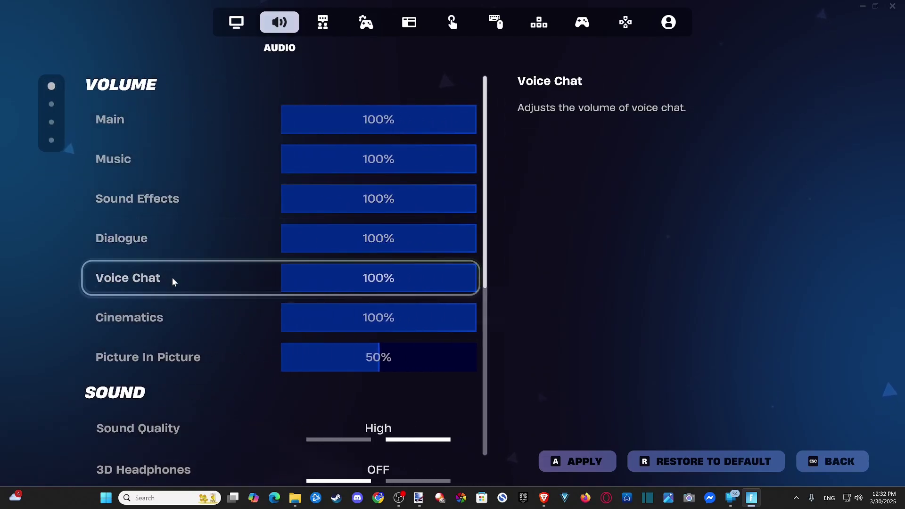
{"action": "left_click_drag", "start_coordinate": [398, 281], "coordinate": [491, 281]}
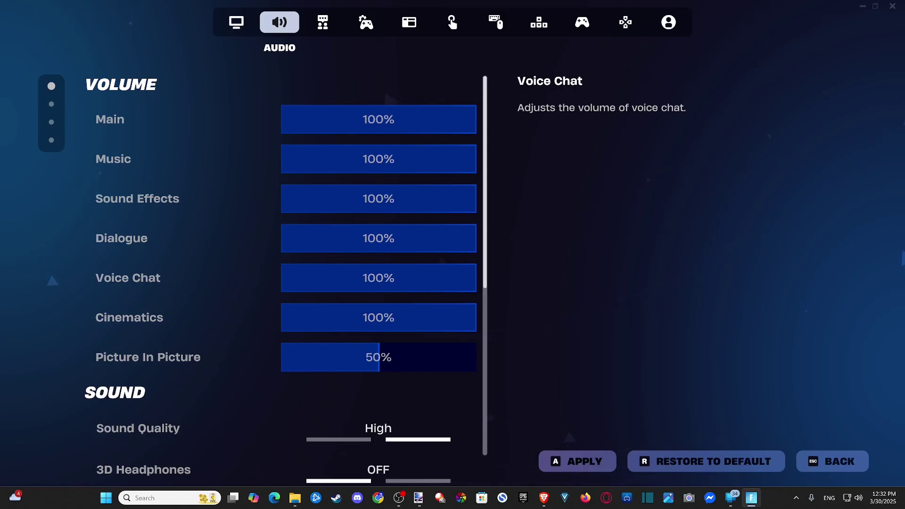
Step: Switch to the Windows desktop and open the system Sound settings
{"action": "key", "text": "super+d"}
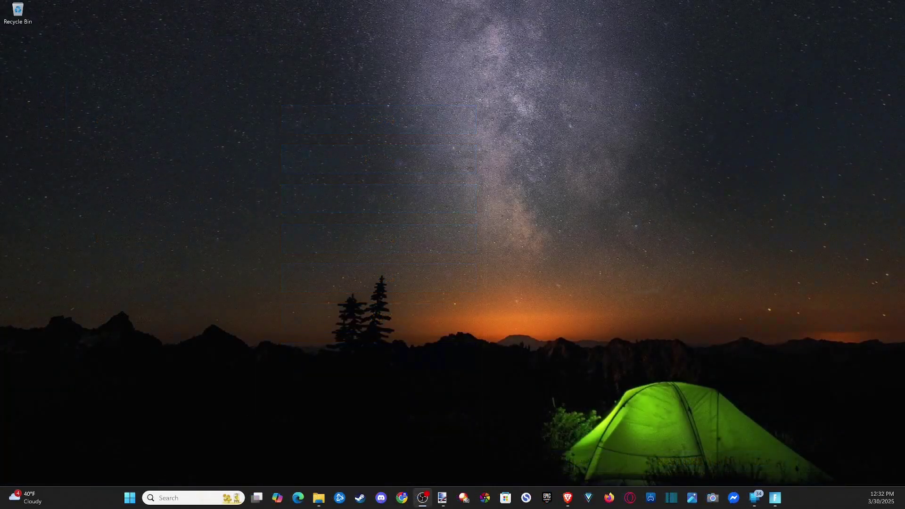
{"action": "left_click", "coordinate": [129, 498]}
{"action": "left_click", "coordinate": [561, 222]}
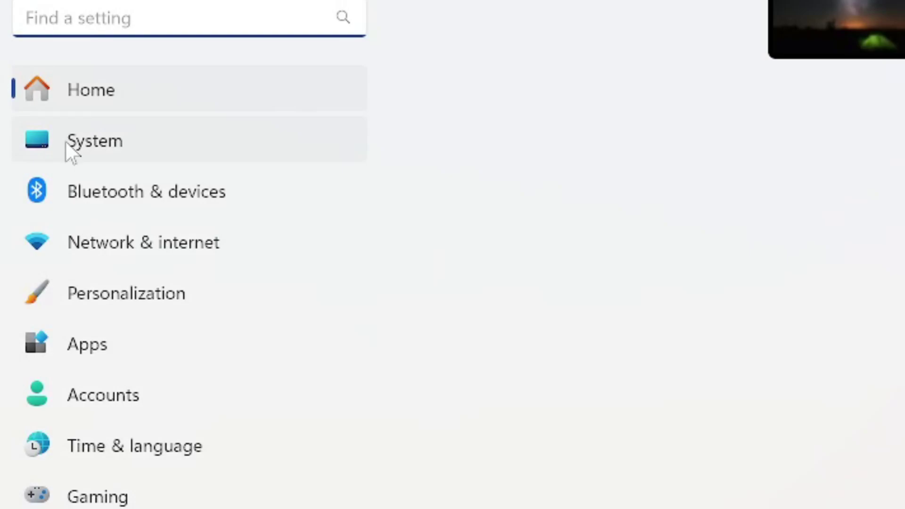
{"action": "left_click", "coordinate": [66, 143]}
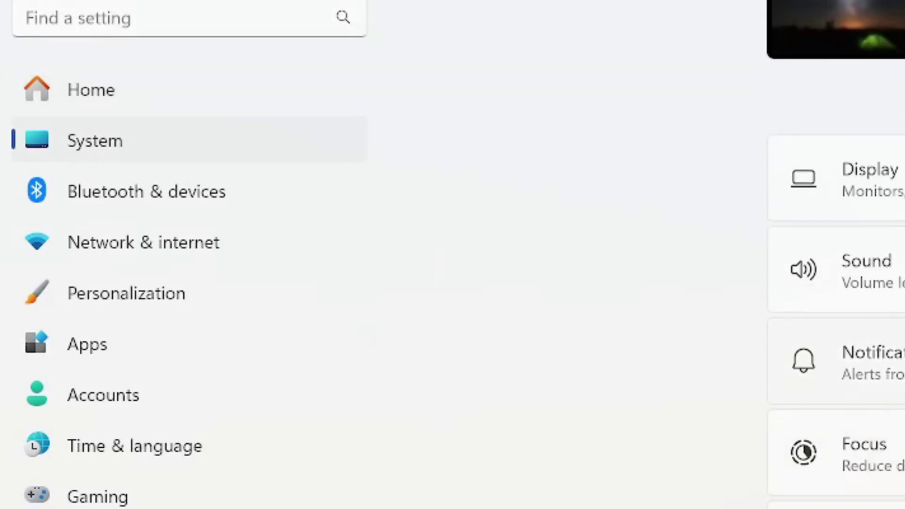
{"action": "left_click", "coordinate": [839, 269]}
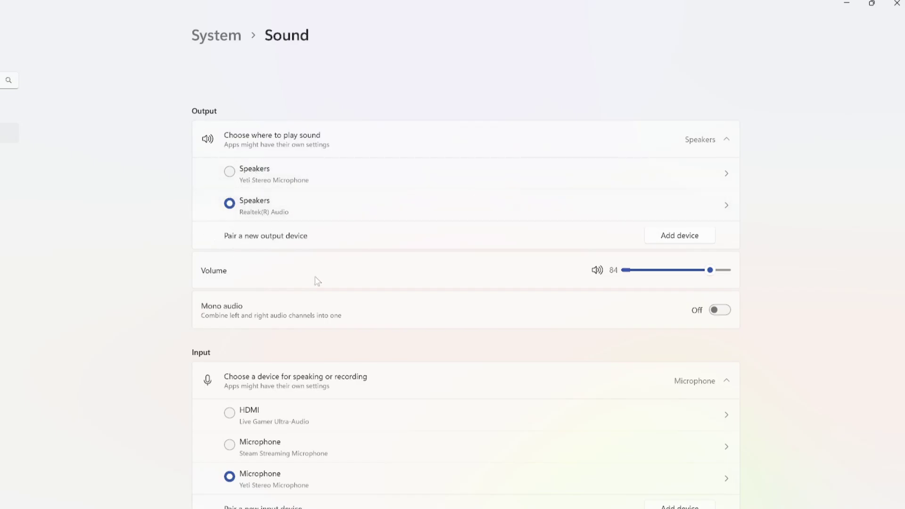
Step: Check the selected sound output and input devices, and open the volume mixer
{"action": "scroll", "coordinate": [258, 265], "scroll_direction": "down", "scroll_amount": 5}
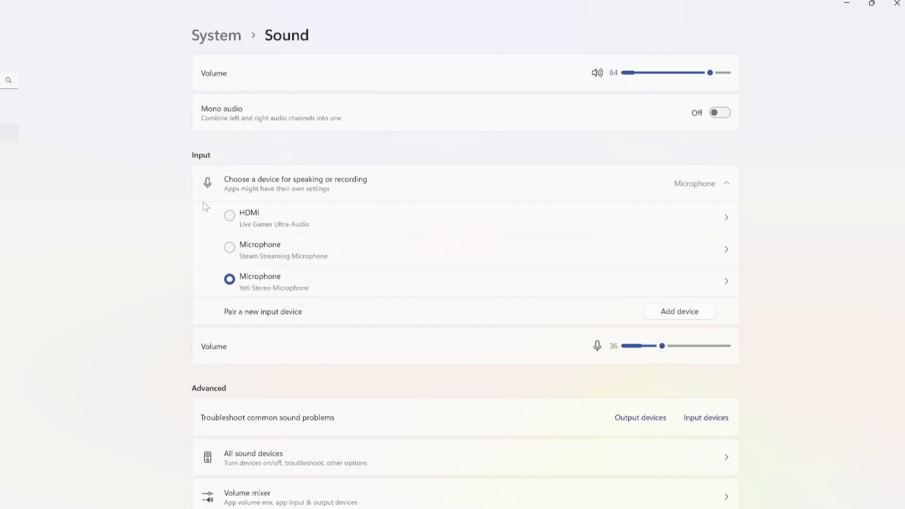
{"action": "scroll", "coordinate": [205, 207], "scroll_direction": "down", "scroll_amount": 3}
{"action": "scroll", "coordinate": [263, 310], "scroll_direction": "up", "scroll_amount": 4}
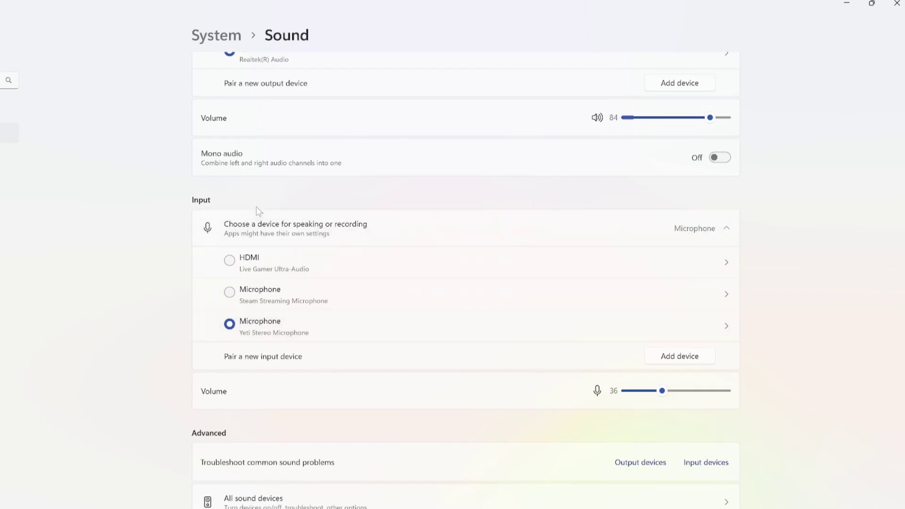
{"action": "scroll", "coordinate": [259, 212], "scroll_direction": "down", "scroll_amount": 3}
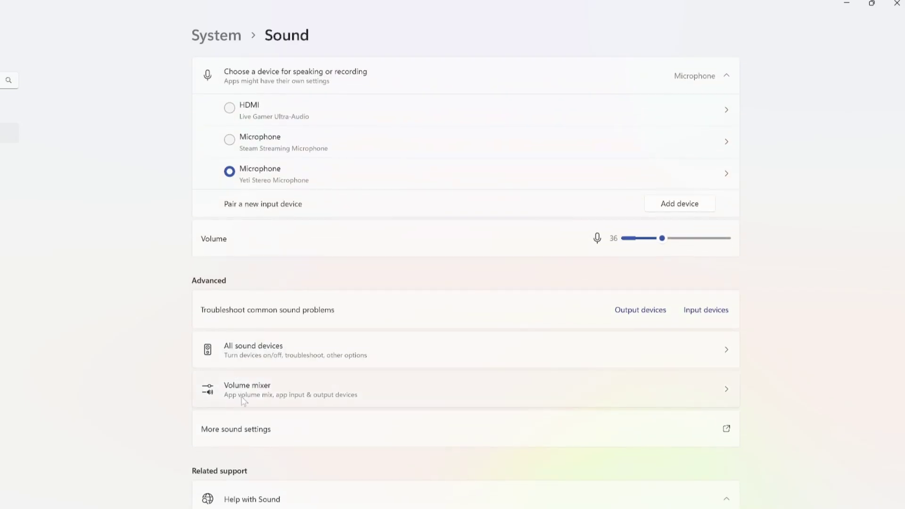
{"action": "left_click", "coordinate": [263, 397]}
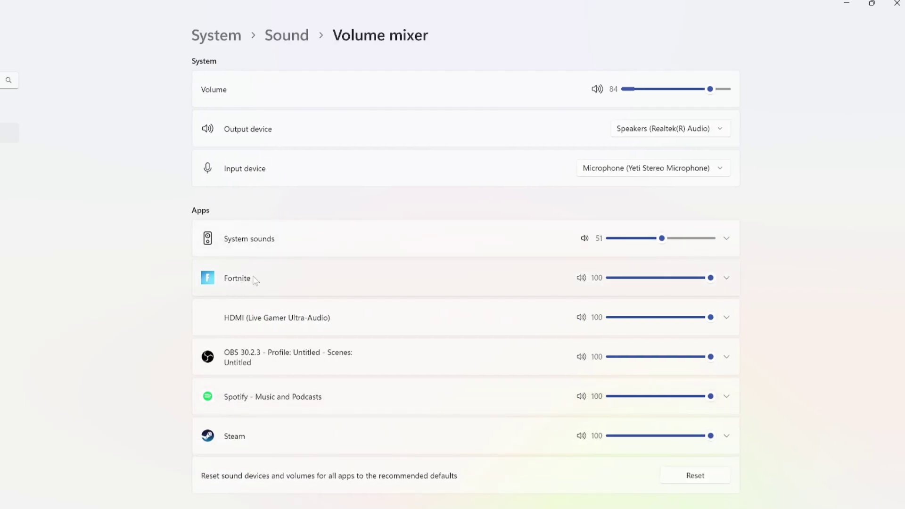
Step: Set Fortnite's output device to Speakers (Yeti Stereo Microphone) and its input device to Microphone (Yeti Stereo Microphone)
{"action": "left_click", "coordinate": [727, 279]}
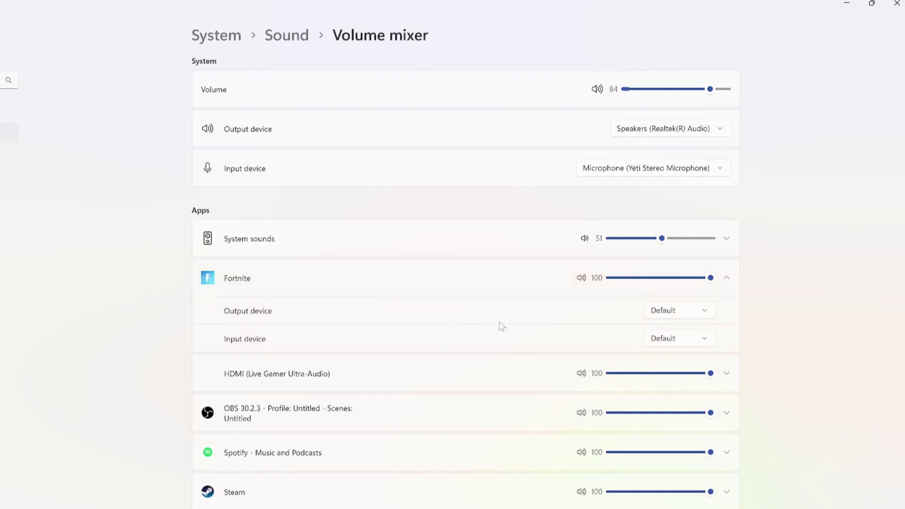
{"action": "left_click", "coordinate": [674, 313]}
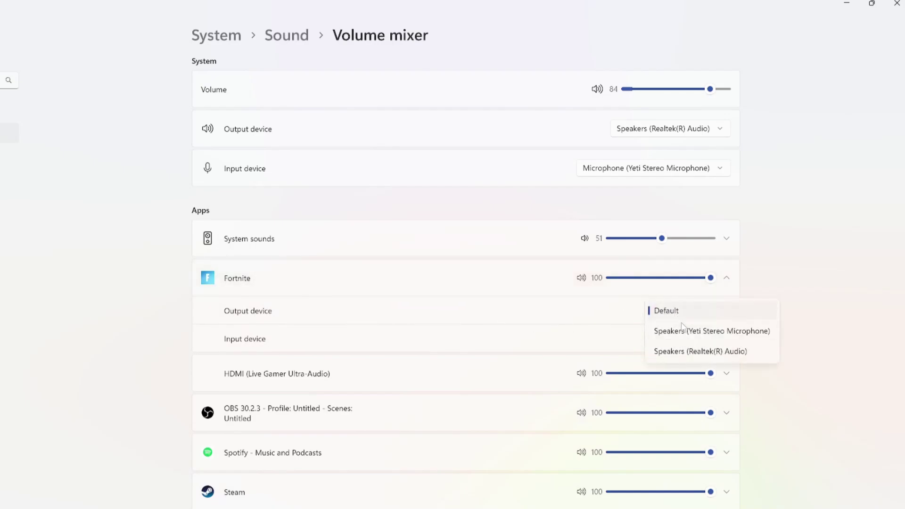
{"action": "left_click", "coordinate": [683, 332]}
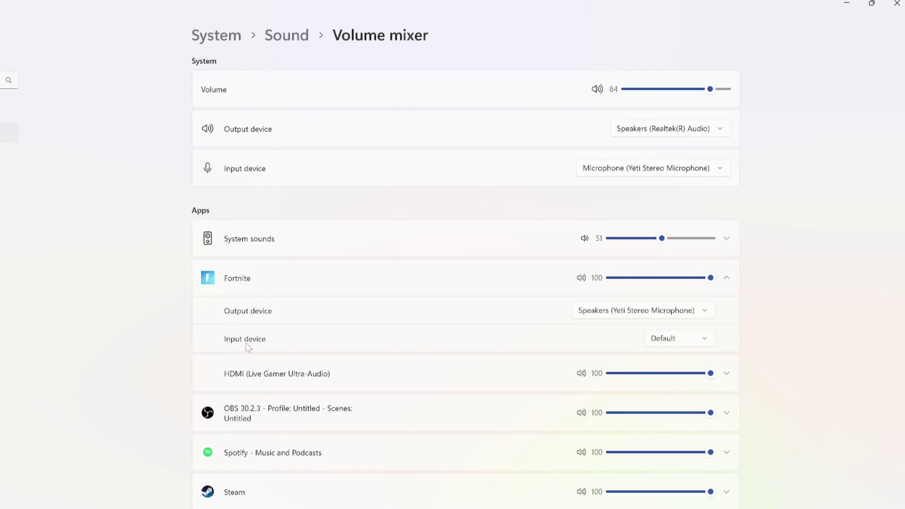
{"action": "left_click", "coordinate": [657, 340]}
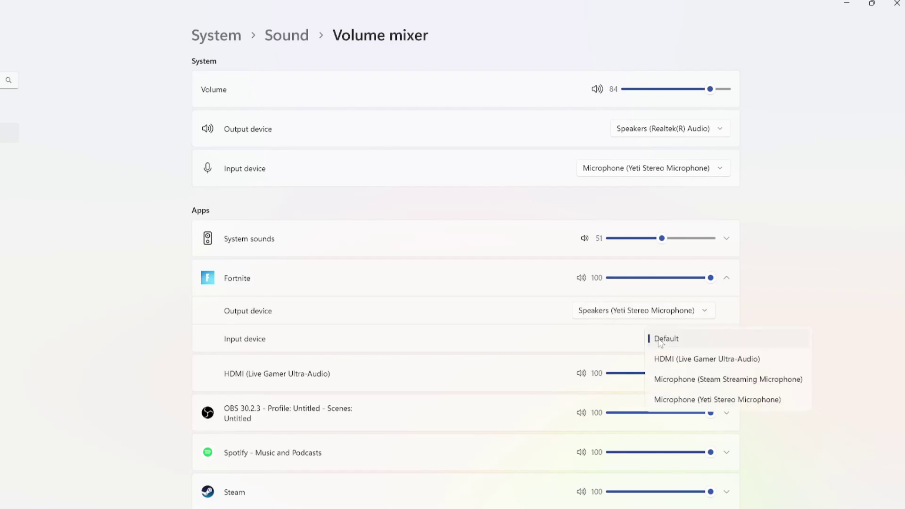
{"action": "left_click", "coordinate": [683, 401]}
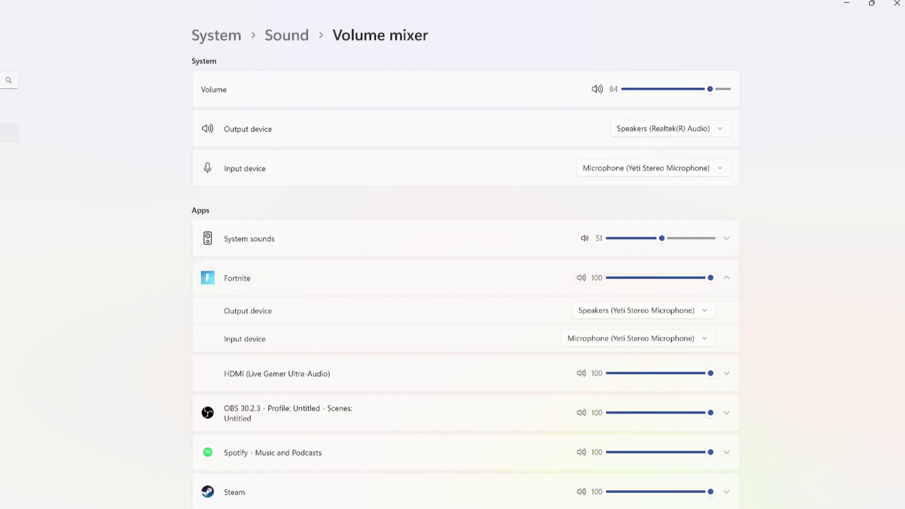
Step: Open Task Manager and look through the running processes sorted by memory use
{"action": "key", "text": "super+s"}
{"action": "type", "text": "task man"}
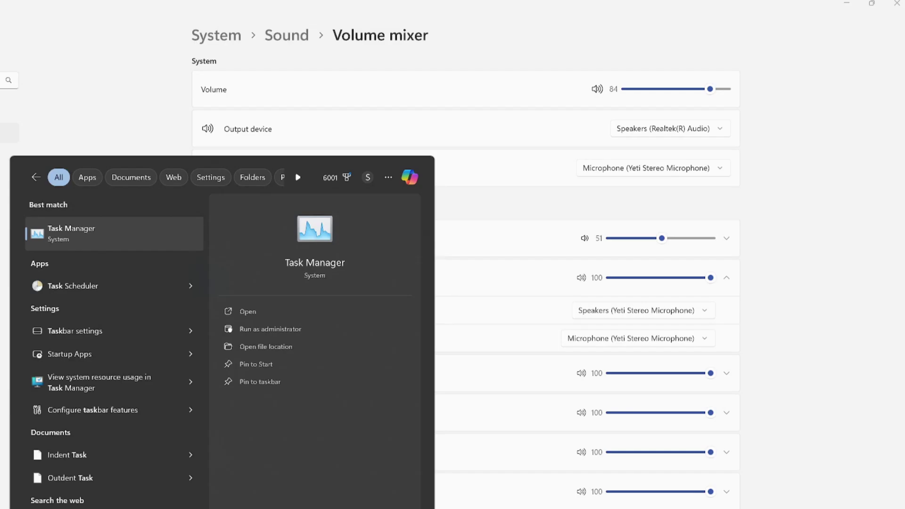
{"action": "left_click", "coordinate": [145, 230]}
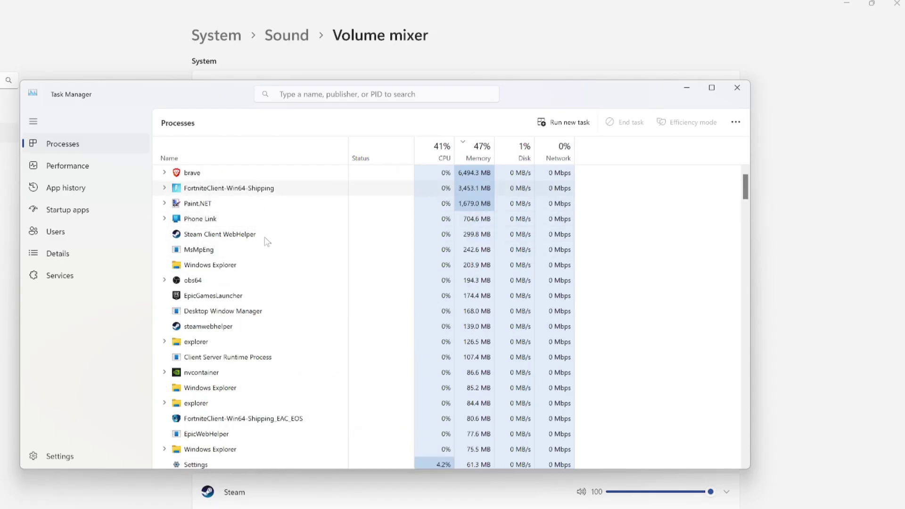
{"action": "scroll", "coordinate": [256, 207], "scroll_direction": "down", "scroll_amount": 2}
{"action": "scroll", "coordinate": [256, 207], "scroll_direction": "down", "scroll_amount": 2}
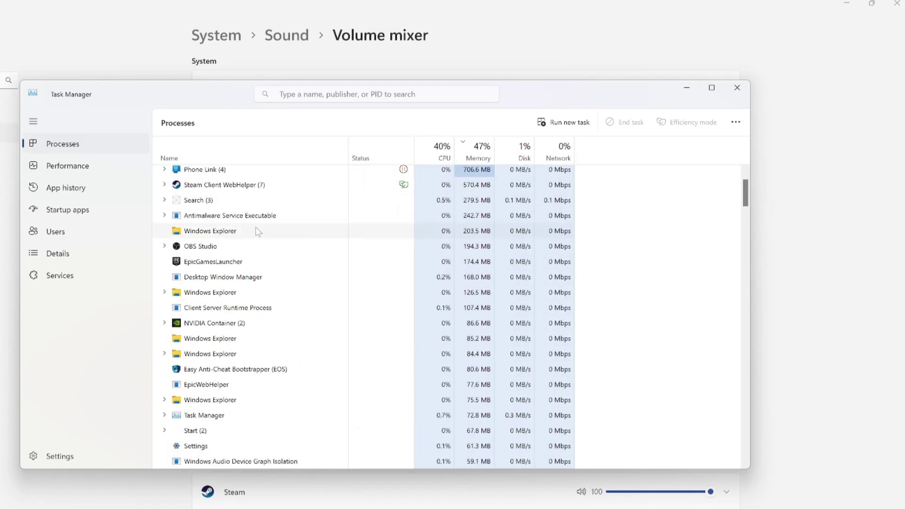
{"action": "scroll", "coordinate": [278, 230], "scroll_direction": "up", "scroll_amount": 2}
{"action": "scroll", "coordinate": [330, 273], "scroll_direction": "down", "scroll_amount": 2}
Step: Return to the system Sound settings, open More sound settings, and select the Realtek Speakers playback device
{"action": "key", "text": "alt+Tab"}
{"action": "key", "text": "alt+Left"}
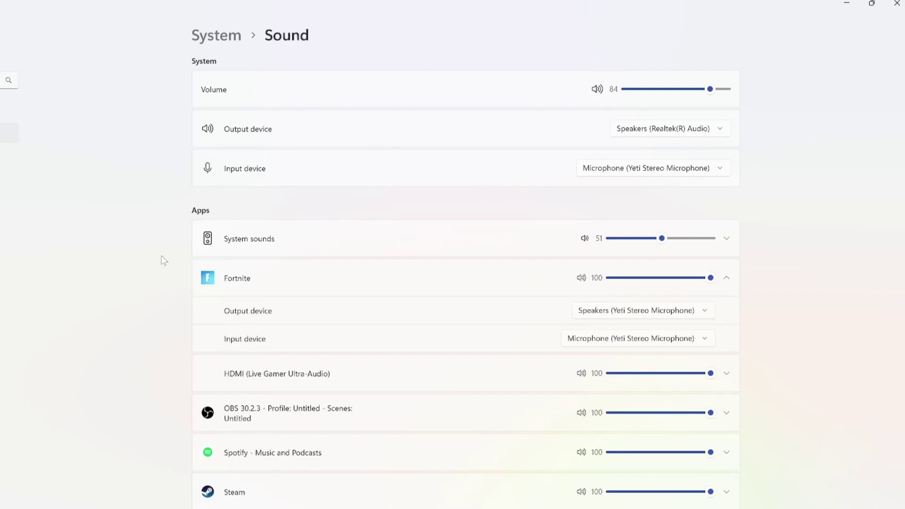
{"action": "scroll", "coordinate": [284, 393], "scroll_direction": "down", "scroll_amount": 5}
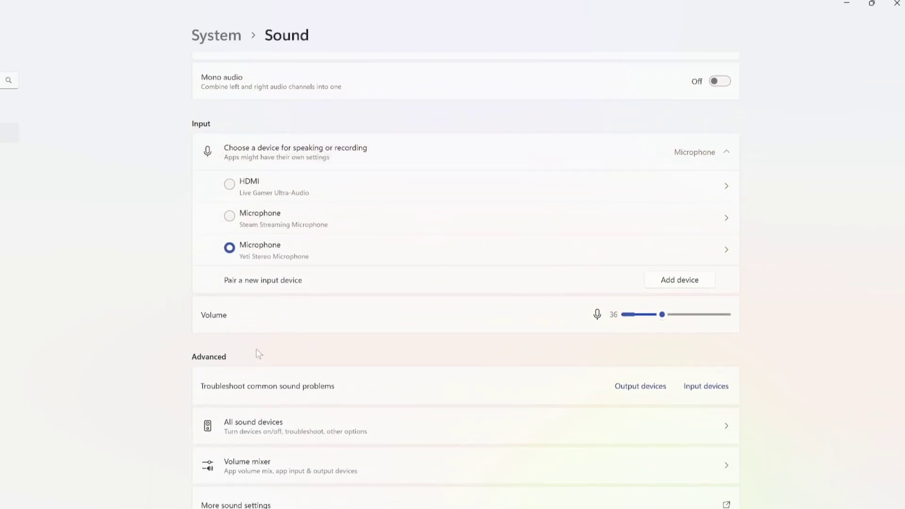
{"action": "scroll", "coordinate": [254, 391], "scroll_direction": "down", "scroll_amount": 2}
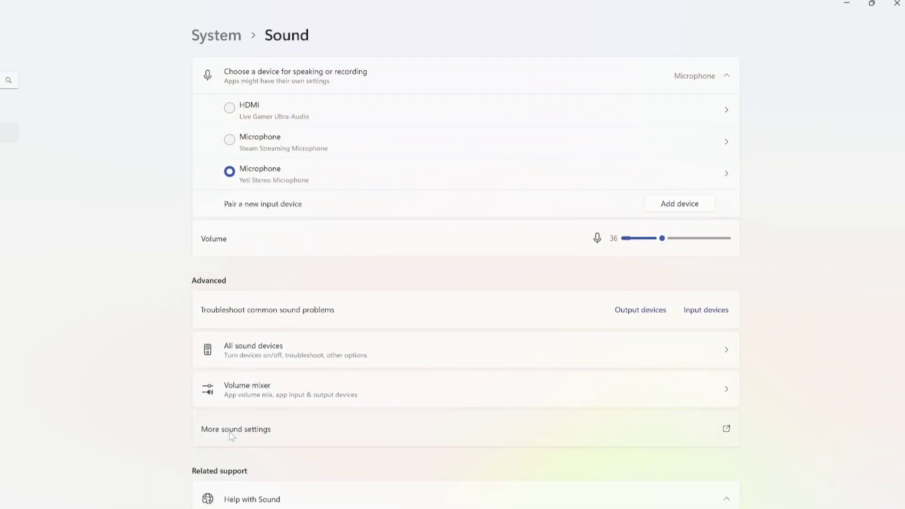
{"action": "left_click", "coordinate": [218, 432]}
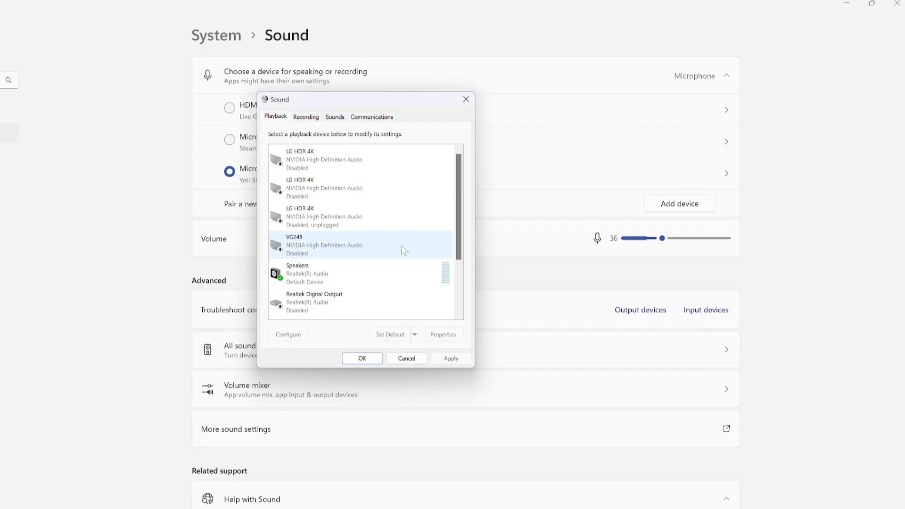
{"action": "left_click_drag", "start_coordinate": [458, 233], "coordinate": [458, 265]}
{"action": "left_click", "coordinate": [397, 225]}
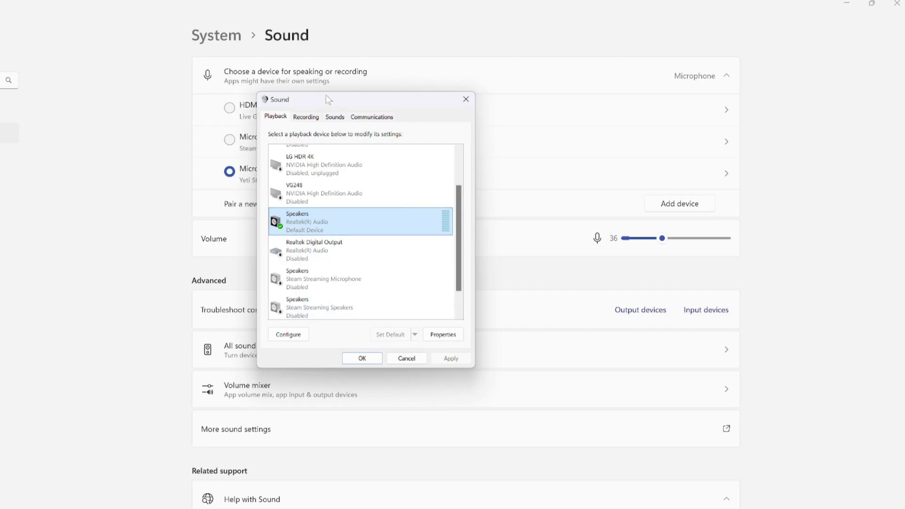
Step: Select the Yeti Stereo Microphone among the recording devices and open its properties
{"action": "left_click", "coordinate": [306, 116]}
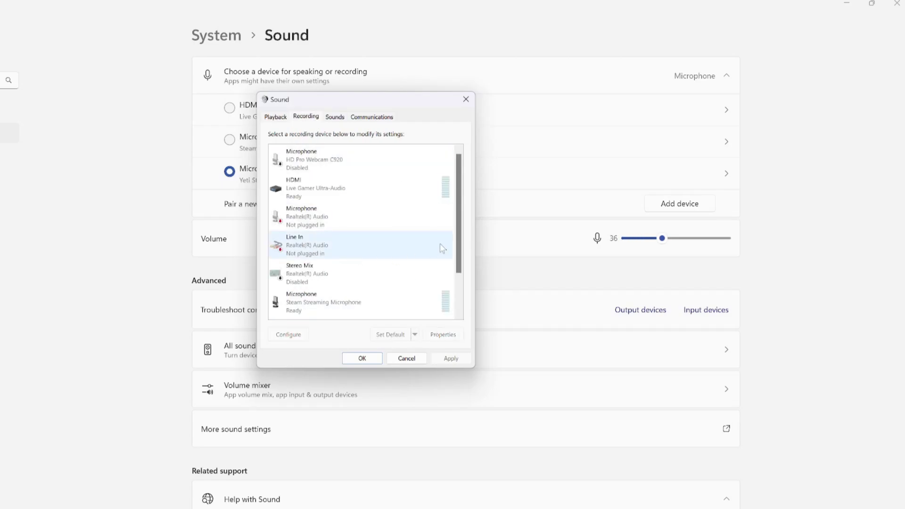
{"action": "left_click_drag", "start_coordinate": [460, 202], "coordinate": [462, 255]}
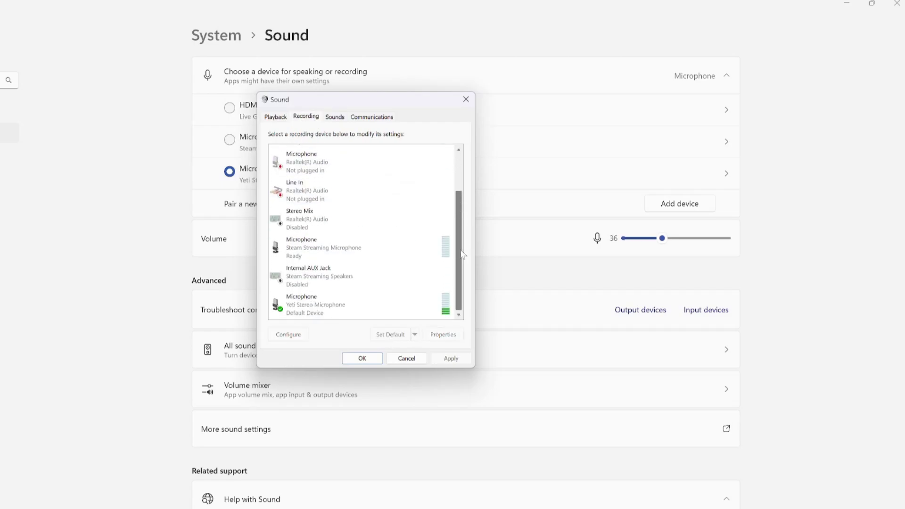
{"action": "left_click", "coordinate": [362, 310]}
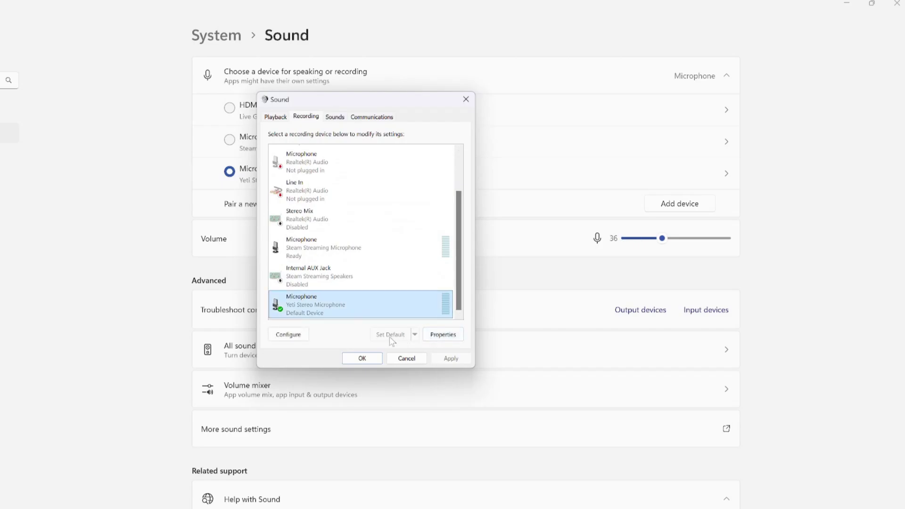
{"action": "left_click", "coordinate": [442, 334]}
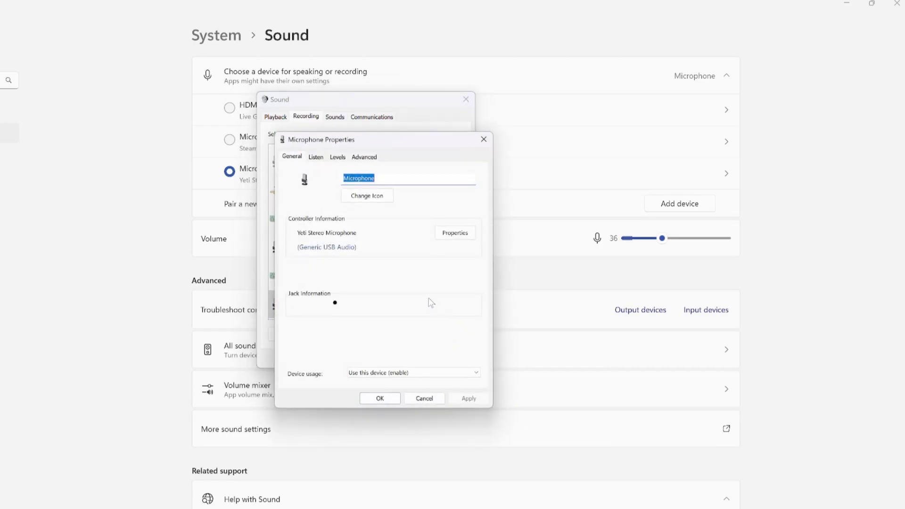
Step: Toggle the microphone's Listen to this device option, and review its level and advanced settings
{"action": "left_click", "coordinate": [316, 157]}
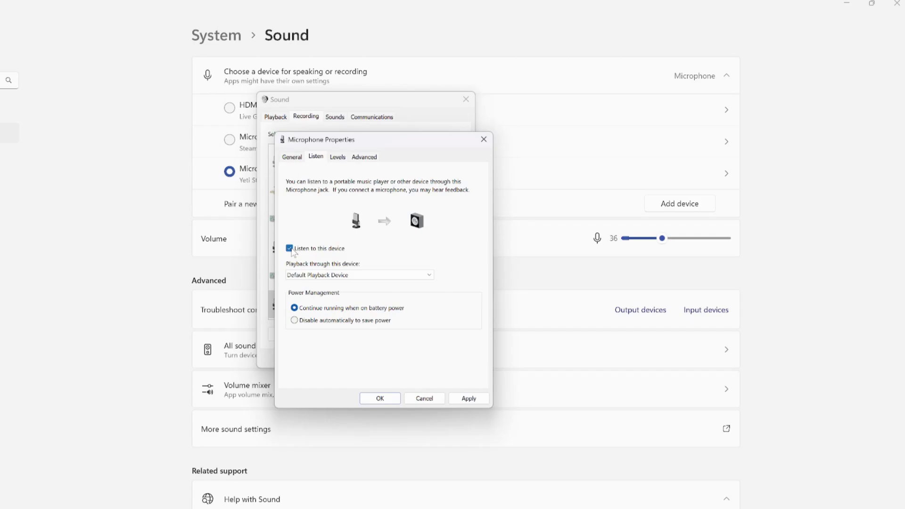
{"action": "left_click", "coordinate": [290, 249]}
{"action": "left_click", "coordinate": [338, 158]}
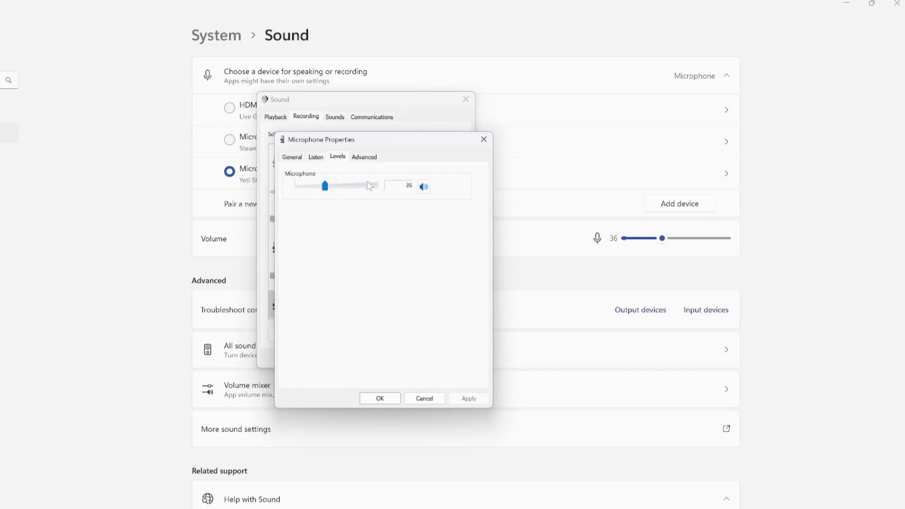
{"action": "left_click", "coordinate": [363, 158]}
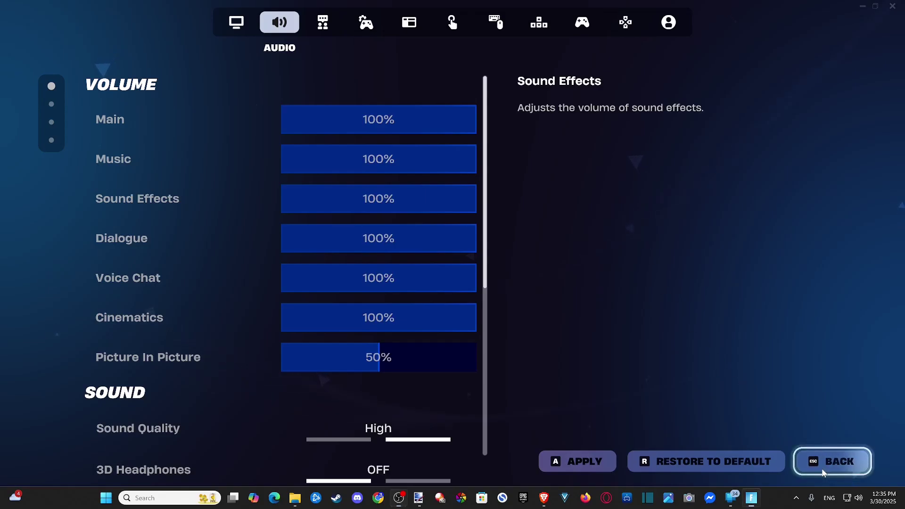
Step: Switch back to Fortnite, leave the audio settings, and save the changes
{"action": "left_click", "coordinate": [833, 461]}
{"action": "left_click", "coordinate": [386, 349]}
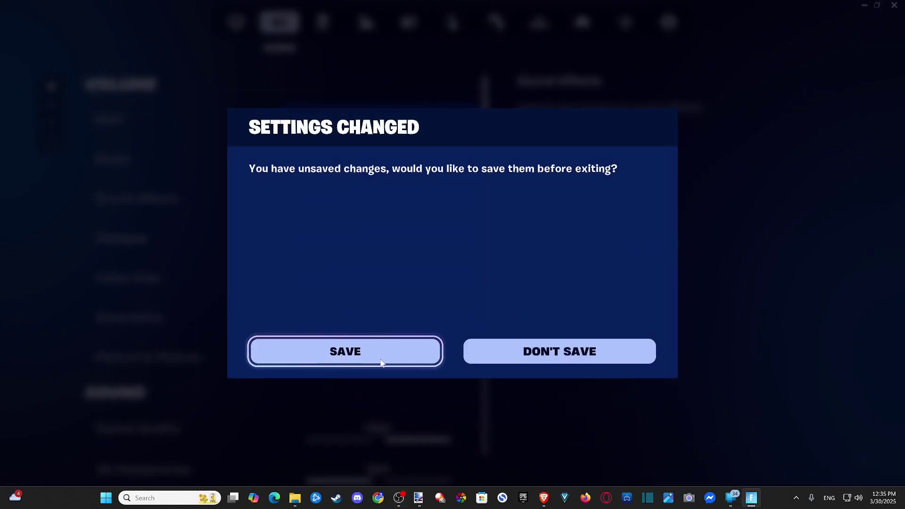